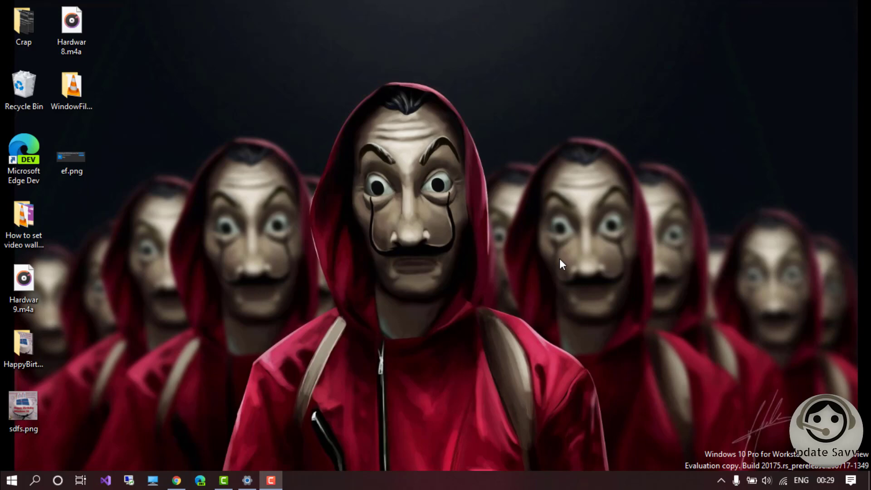
# - Switch to the Chrome window showing the KB4568831 (OS Build 19041.423 Preview) support page
pyautogui.hotkey('alt', 'Tab')
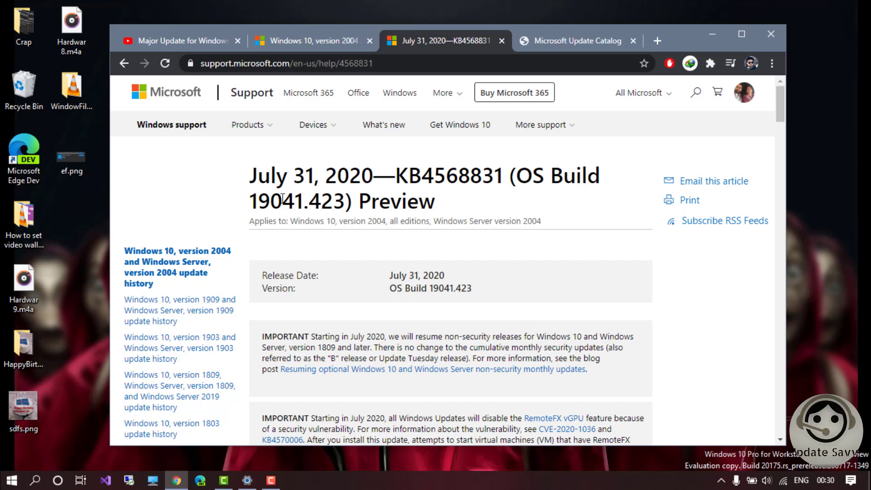
pyautogui.moveTo(252, 207); pyautogui.dragTo(346, 206)
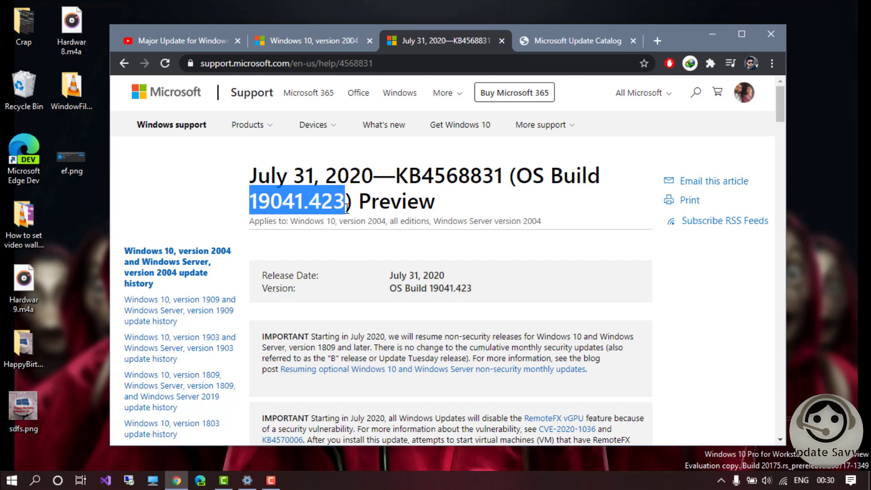
pyautogui.click(419, 245)
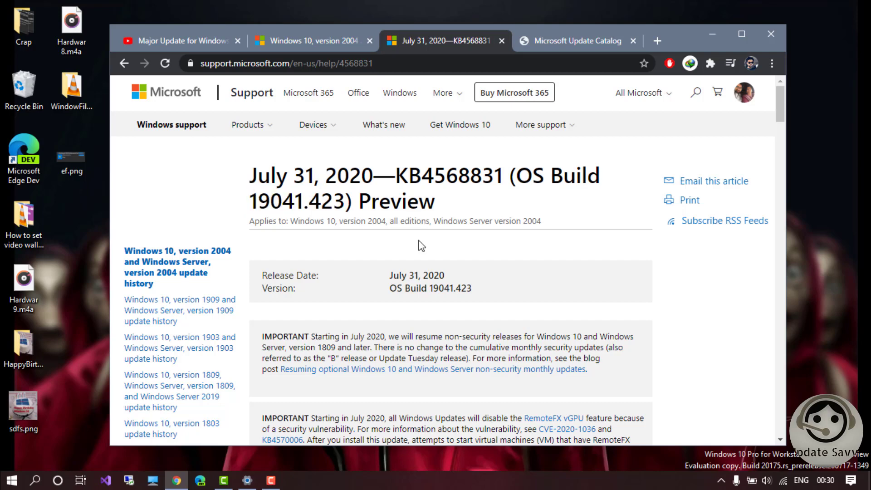
# - Run winver from Windows search to see Version 2004, OS Build 20175.1000
pyautogui.click(36, 480)
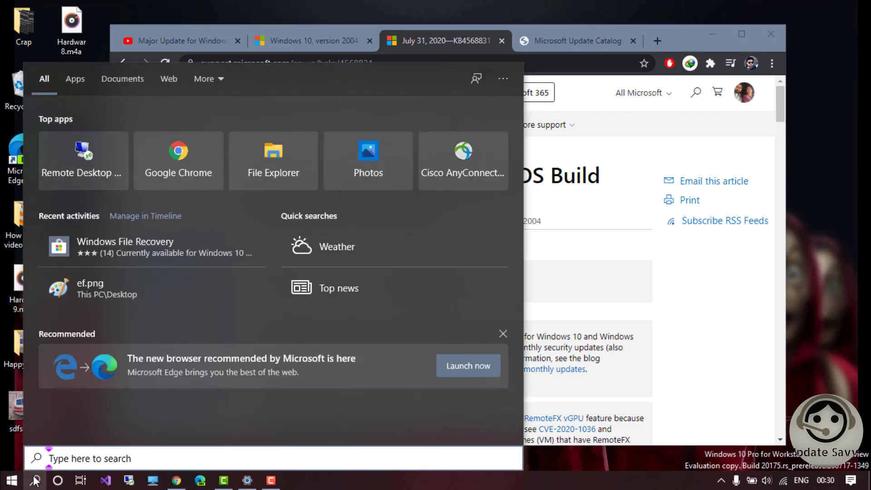
pyautogui.write('winv')
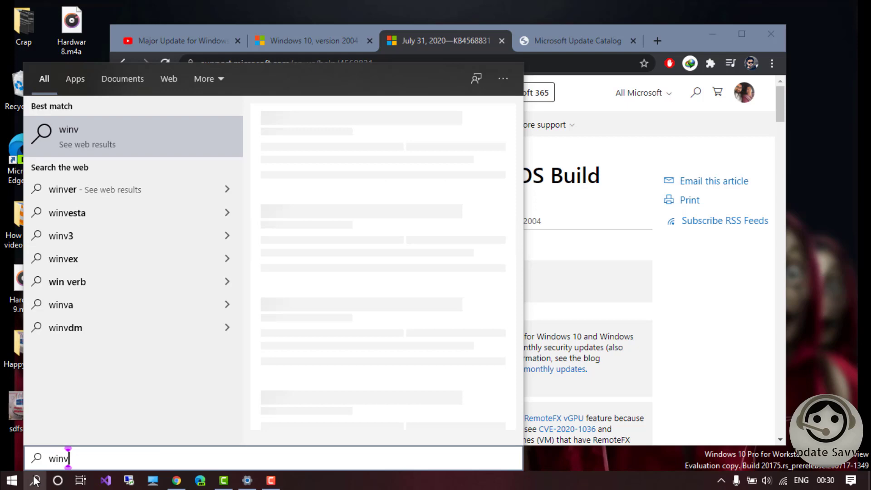
pyautogui.write('er')
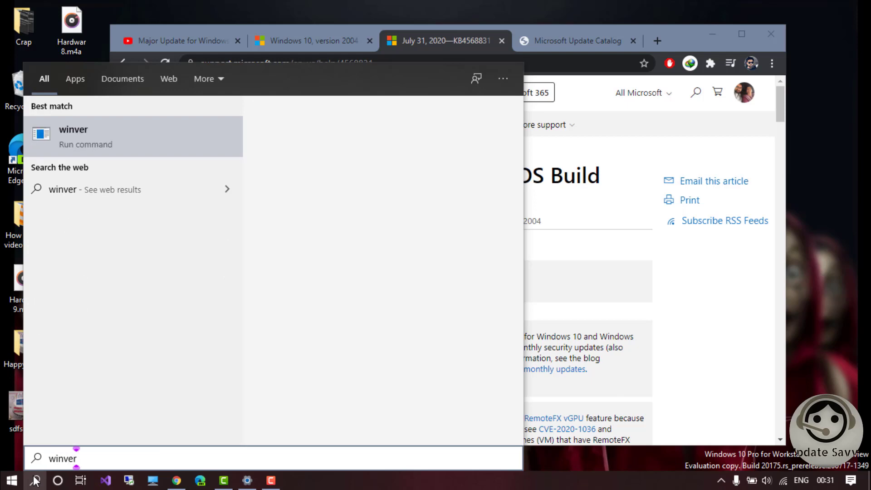
pyautogui.press('Return')
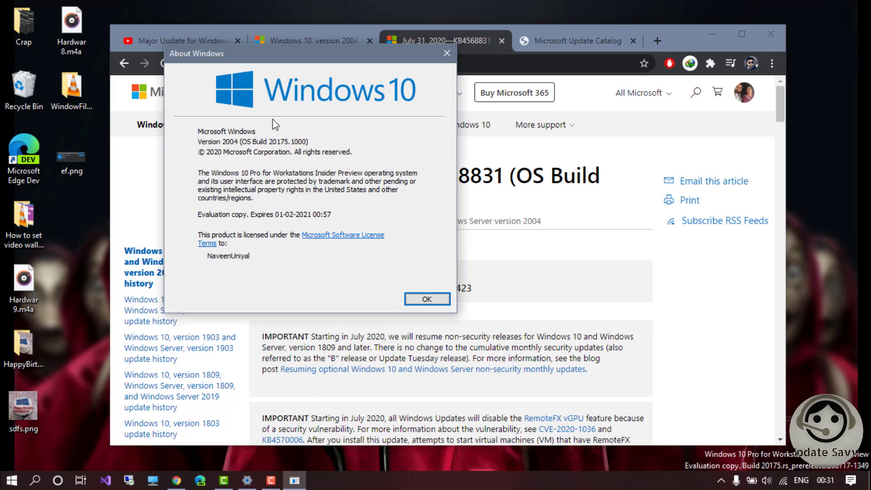
pyautogui.moveTo(317, 53); pyautogui.dragTo(327, 63)
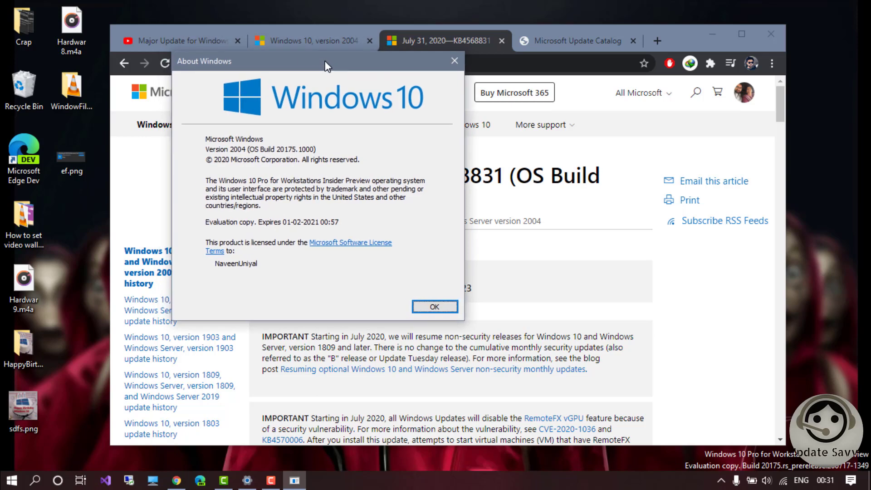
# - Close About Windows and restore Chrome with the KB4568831 support article
pyautogui.click(454, 63)
pyautogui.click(175, 481)
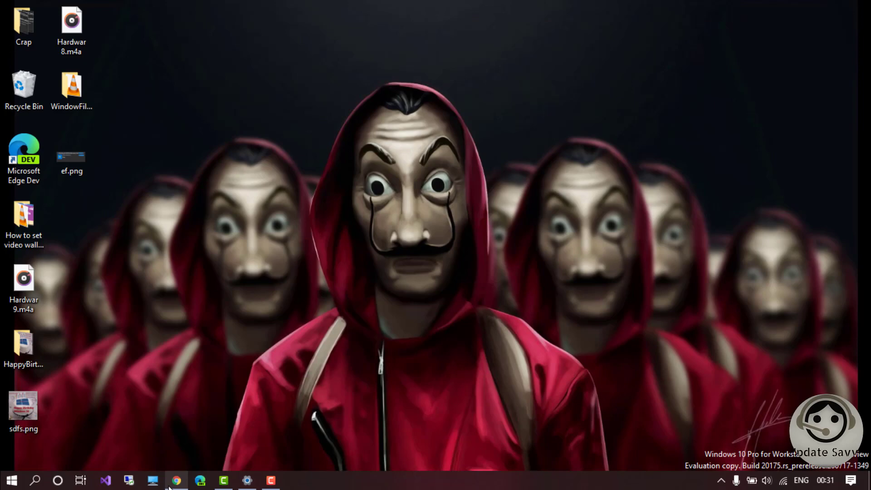
pyautogui.click(171, 483)
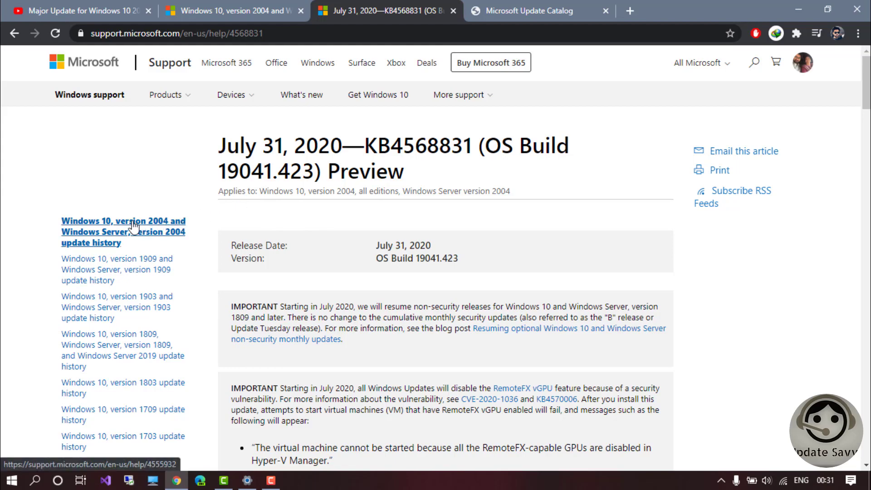
pyautogui.scroll(-5, 109, 228)
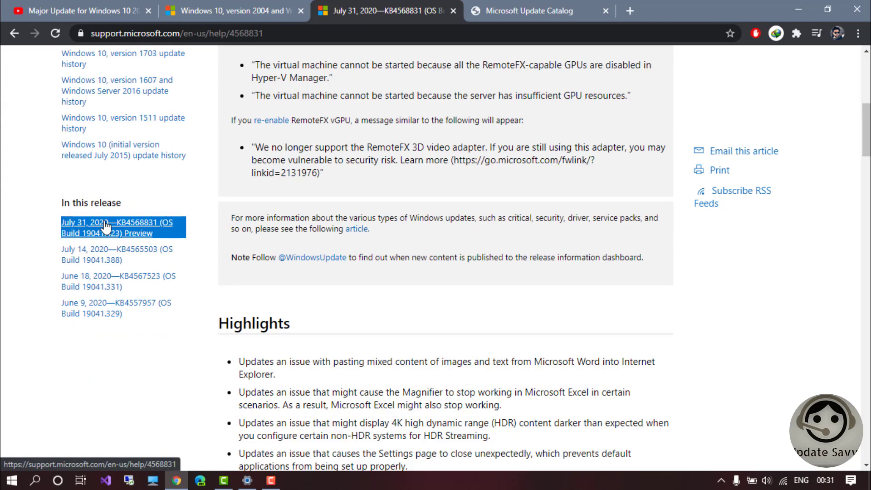
pyautogui.scroll(4, 335, 206)
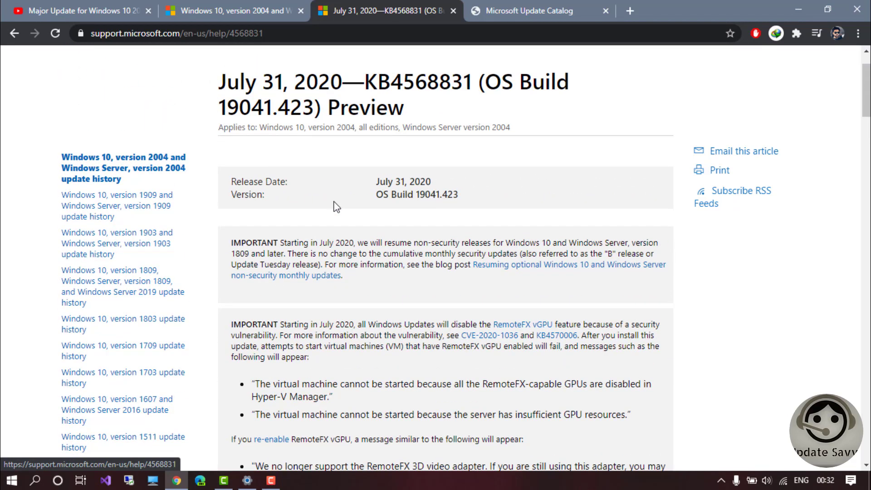
pyautogui.scroll(-1, 354, 204)
pyautogui.scroll(-2, 354, 204)
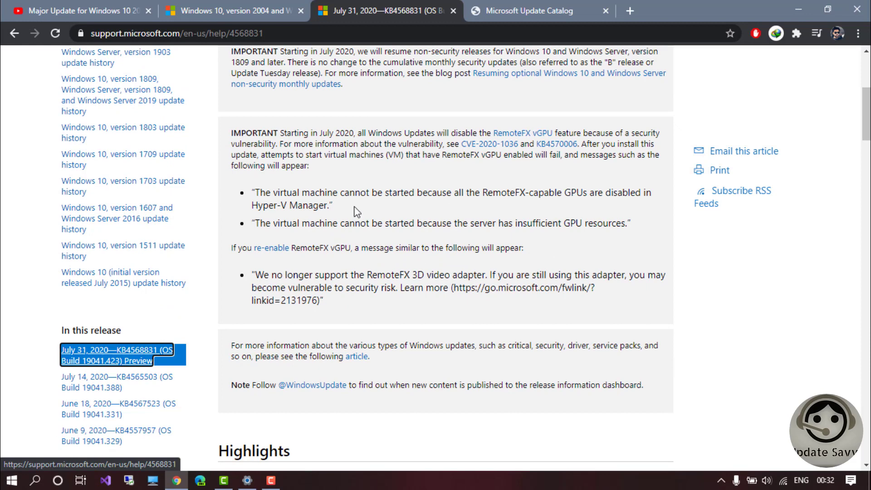
pyautogui.scroll(-3, 222, 197)
pyautogui.scroll(-2, 224, 246)
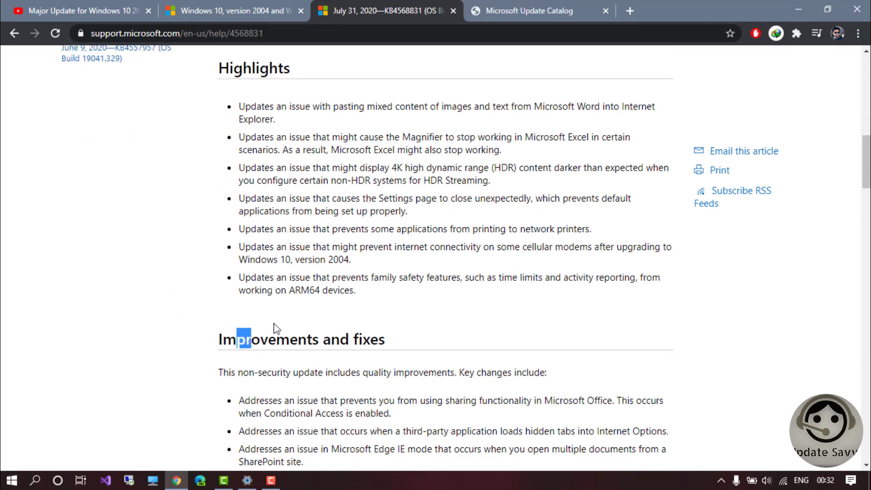
pyautogui.scroll(1, 323, 277)
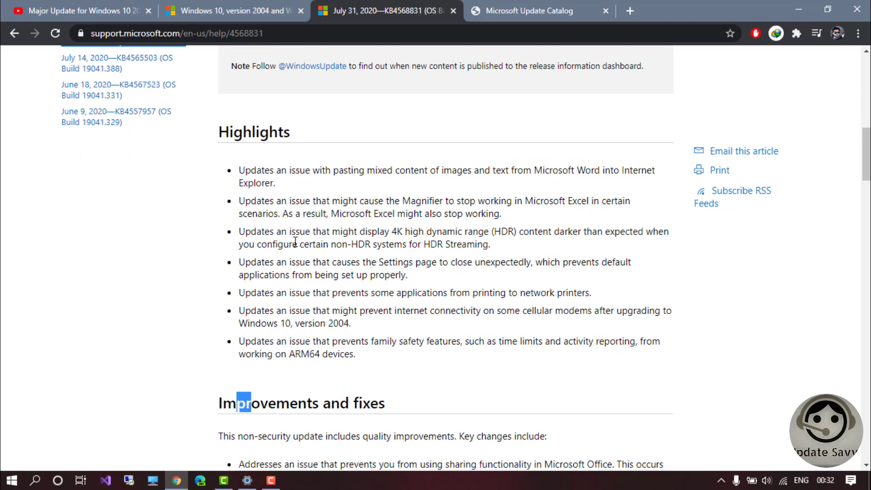
pyautogui.scroll(-2, 325, 271)
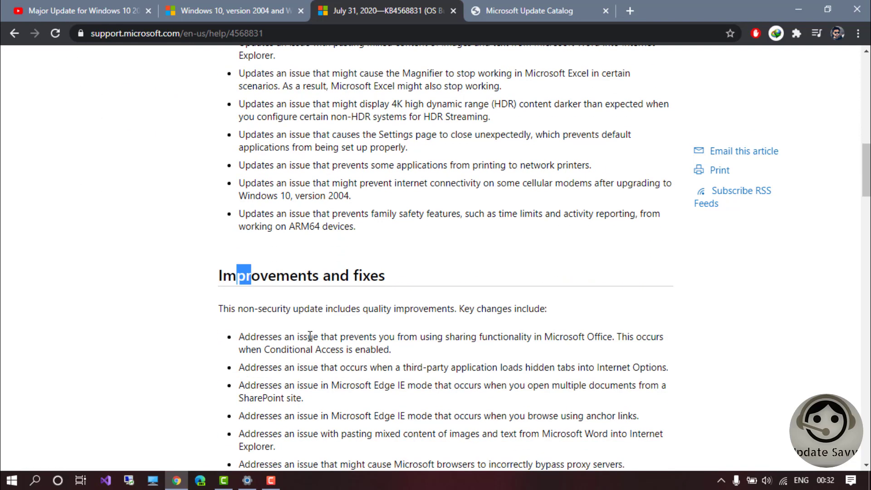
pyautogui.scroll(-1, 307, 335)
pyautogui.scroll(-2, 310, 336)
pyautogui.scroll(-2, 308, 334)
pyautogui.scroll(-4, 299, 286)
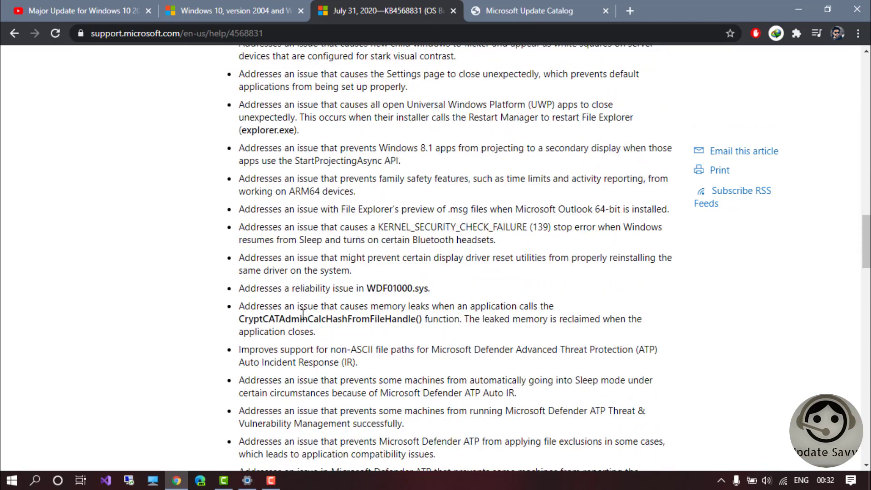
pyautogui.scroll(-2, 295, 245)
pyautogui.scroll(-2, 293, 243)
pyautogui.scroll(-2, 293, 244)
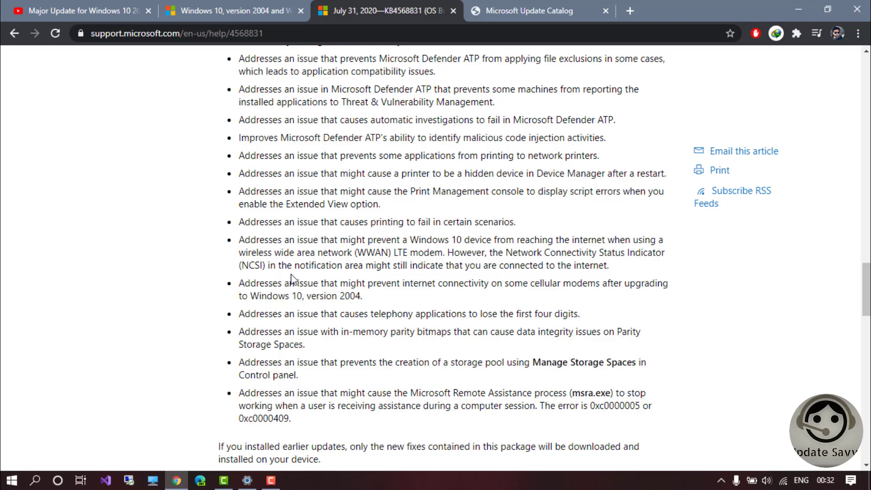
pyautogui.scroll(1, 327, 280)
pyautogui.scroll(2, 327, 279)
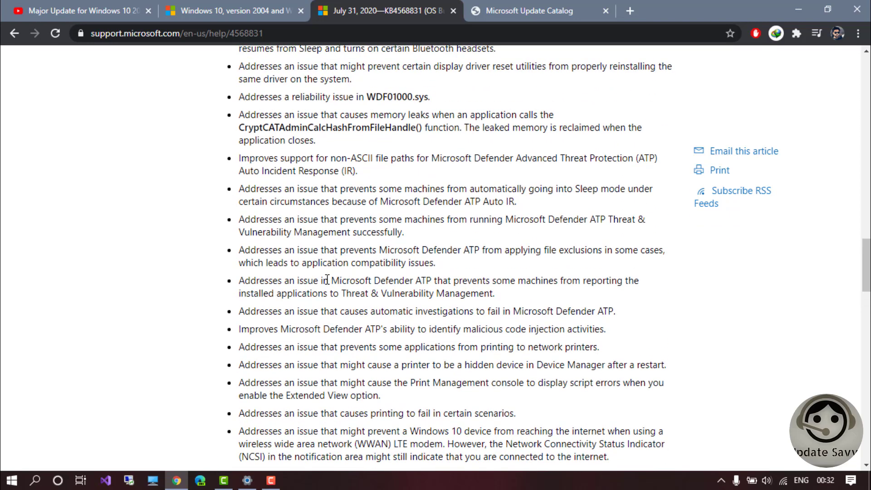
pyautogui.scroll(5, 327, 279)
pyautogui.scroll(1, 327, 280)
pyautogui.scroll(2, 328, 279)
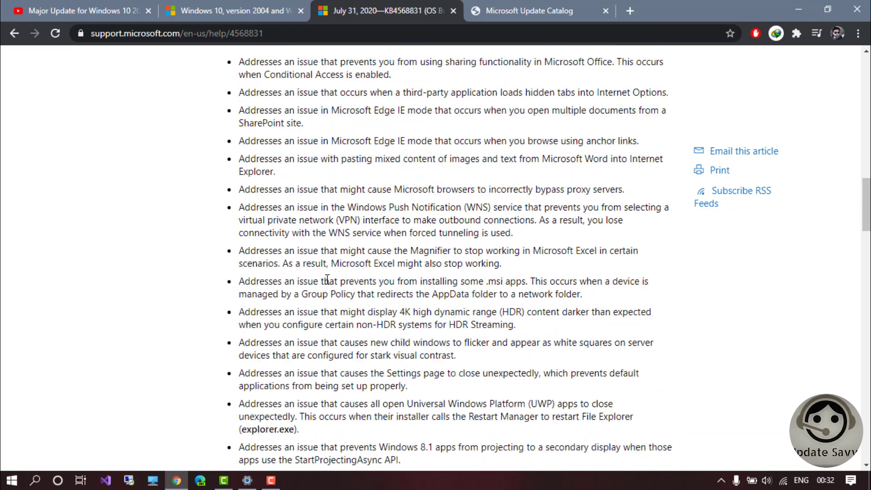
pyautogui.scroll(3, 328, 279)
pyautogui.scroll(3, 327, 279)
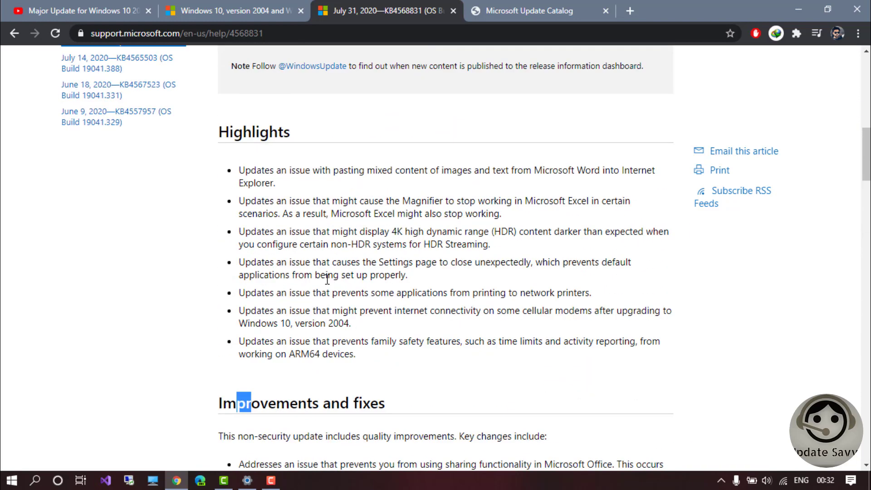
pyautogui.scroll(5, 327, 279)
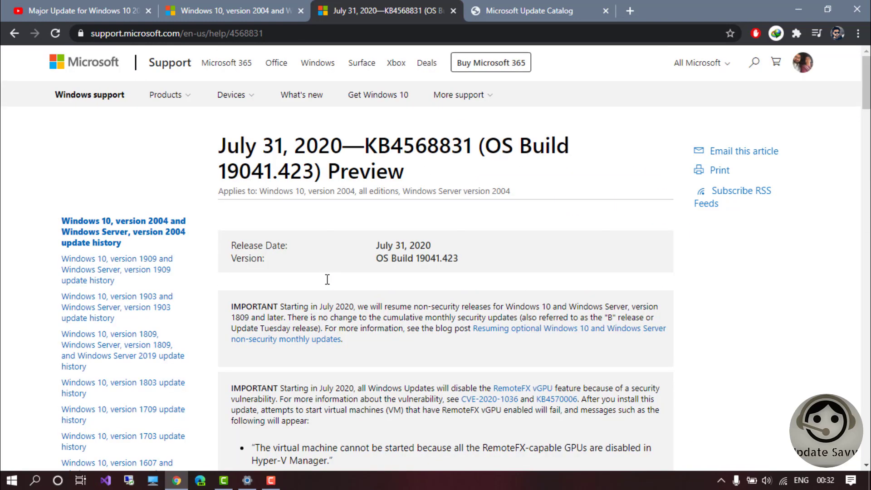
# - Open the version 2004 known issues page and highlight the aksfridge and Bluetooth issues
pyautogui.click(240, 2)
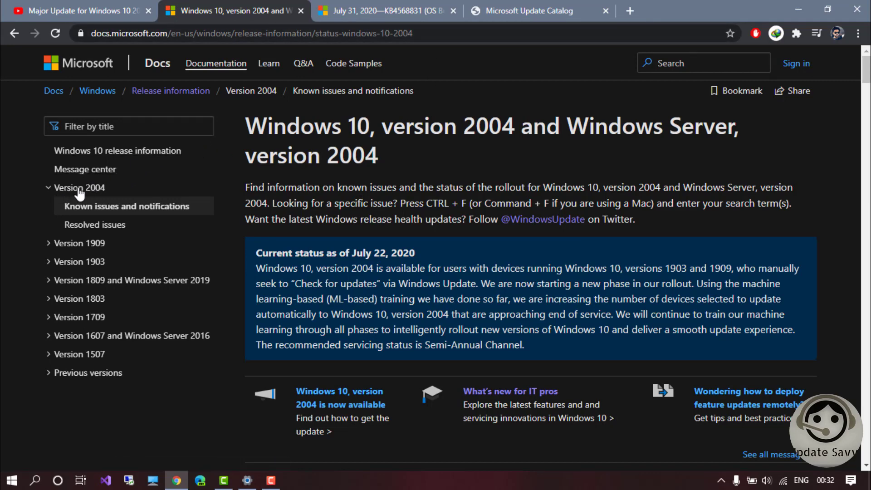
pyautogui.click(62, 190)
pyautogui.click(55, 195)
pyautogui.click(146, 208)
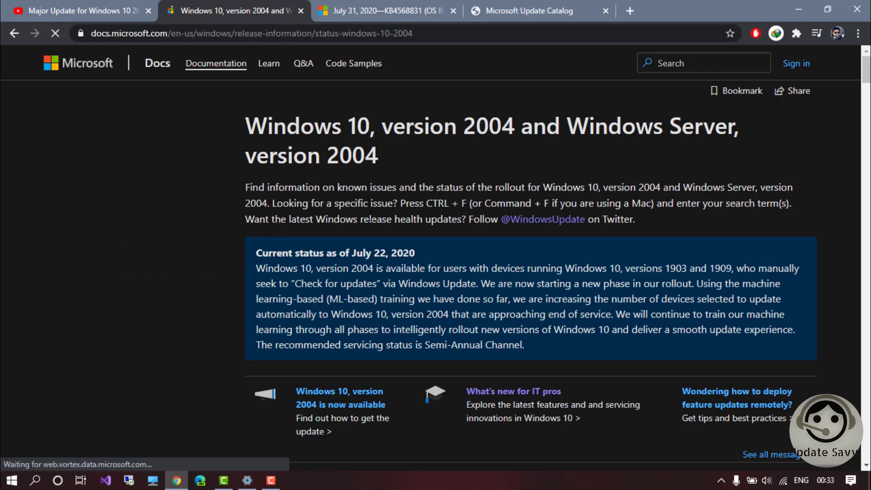
pyautogui.scroll(-4, 366, 215)
pyautogui.scroll(-2, 366, 215)
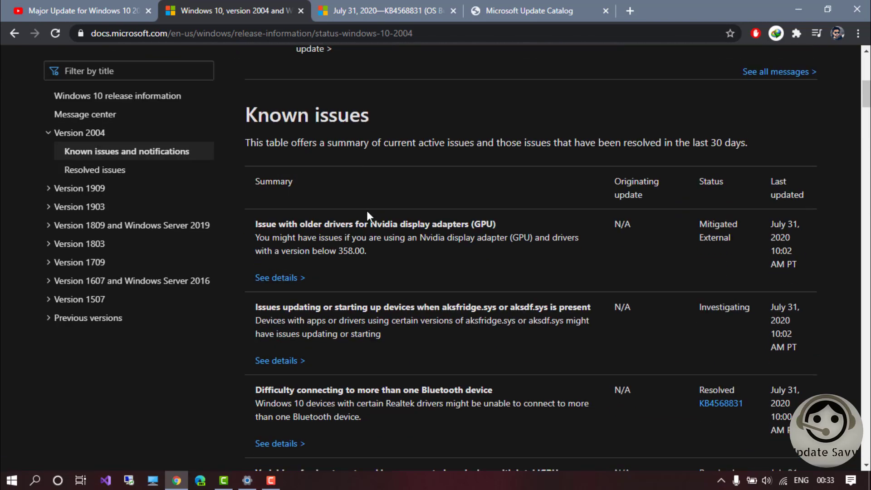
pyautogui.scroll(-1, 367, 211)
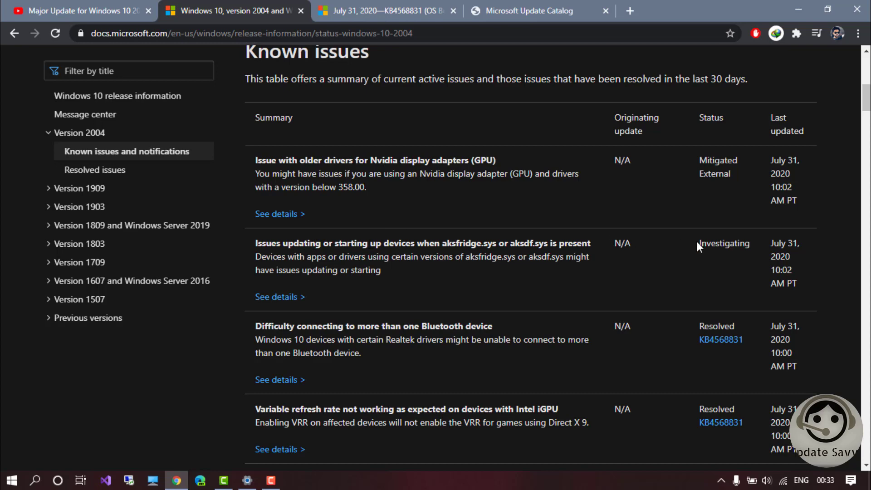
pyautogui.moveTo(698, 243); pyautogui.dragTo(749, 244)
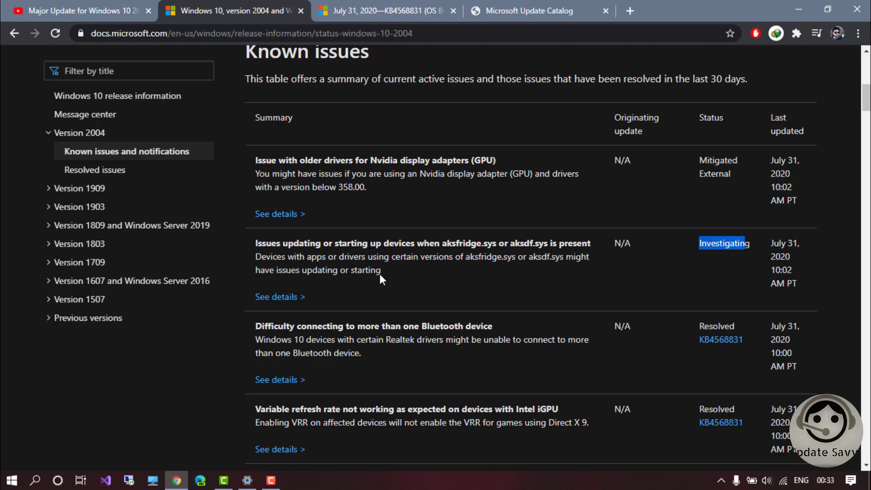
pyautogui.scroll(-1, 308, 313)
pyautogui.scroll(-1, 268, 240)
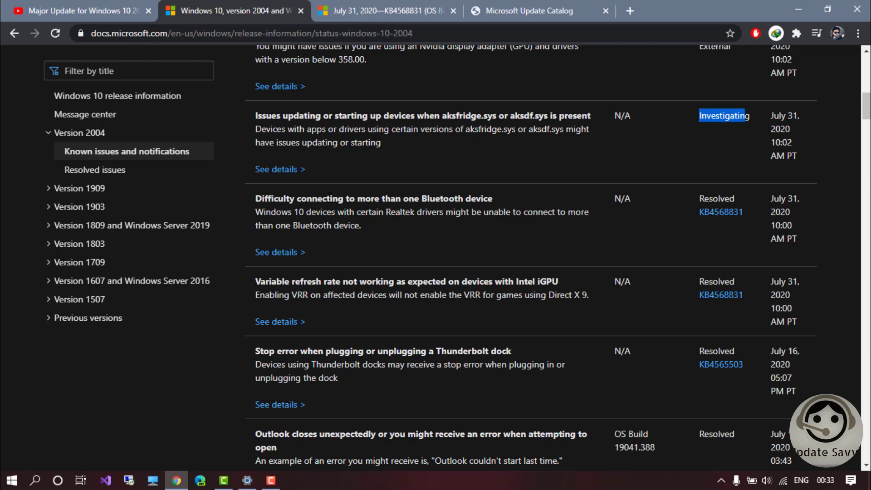
pyautogui.moveTo(453, 197); pyautogui.dragTo(464, 198)
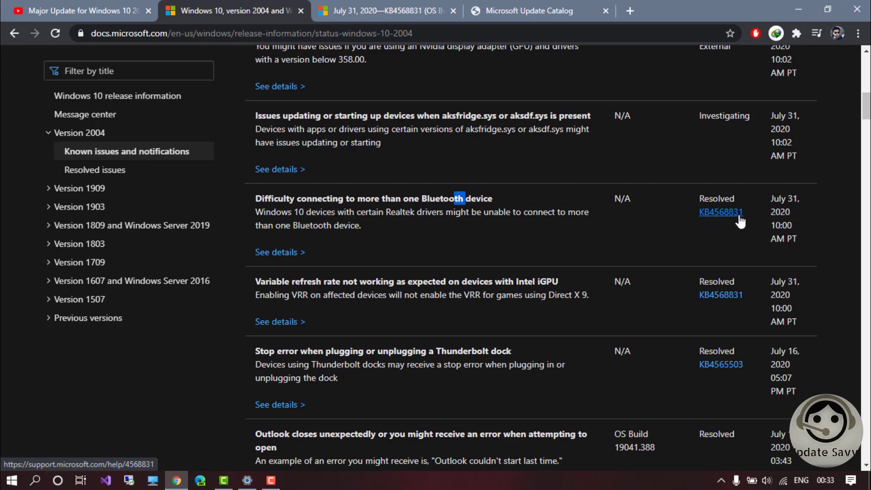
# - Select the KB4568831 title, then highlight the Variable refresh rate issue on the known issues page
pyautogui.click(381, 12)
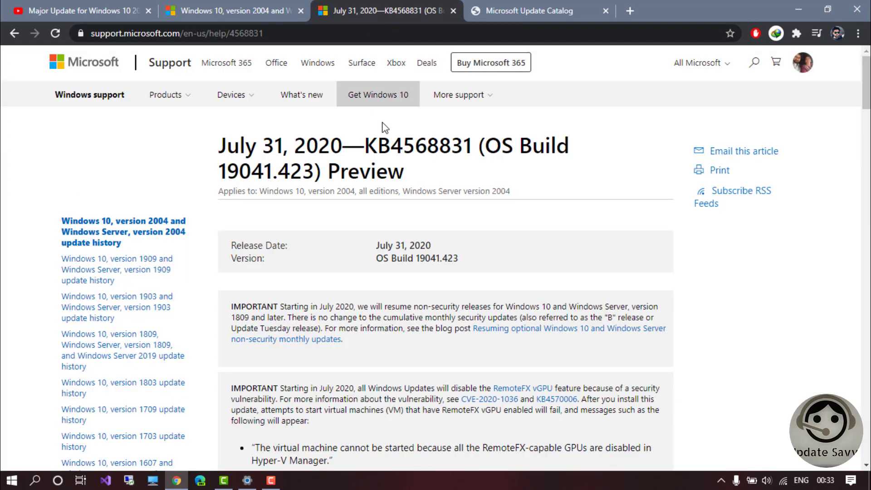
pyautogui.moveTo(365, 145); pyautogui.dragTo(469, 145)
pyautogui.hotkey('ctrl', 'shift', 'Tab')
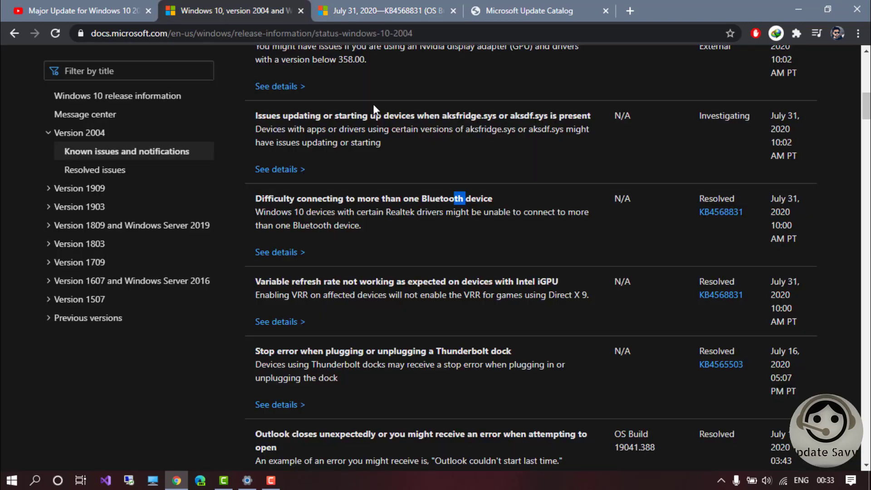
pyautogui.scroll(-1, 408, 235)
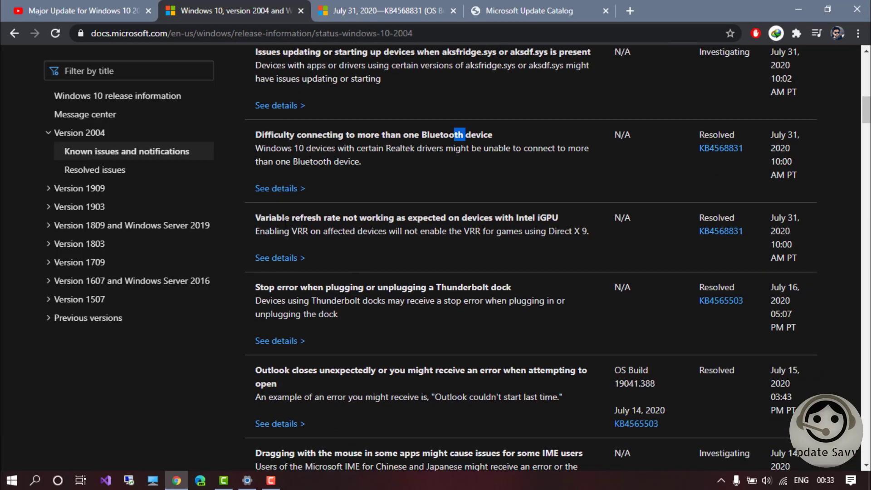
pyautogui.moveTo(256, 218); pyautogui.dragTo(349, 218)
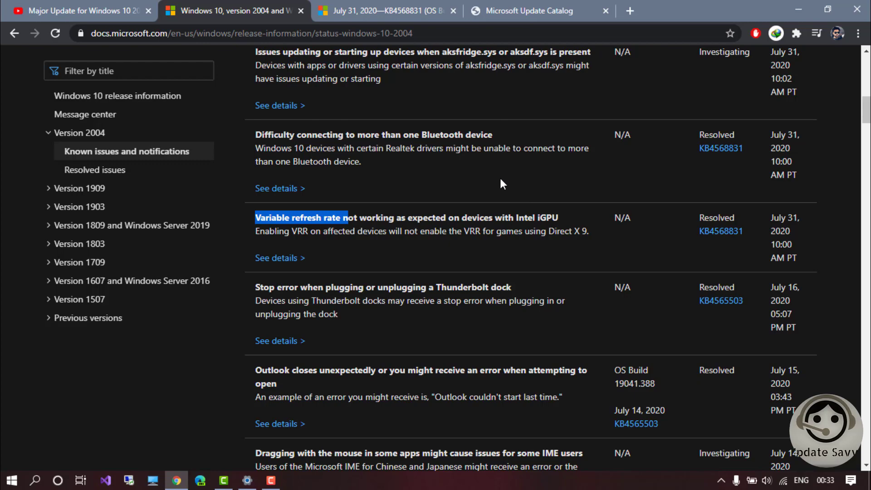
pyautogui.scroll(-4, 476, 175)
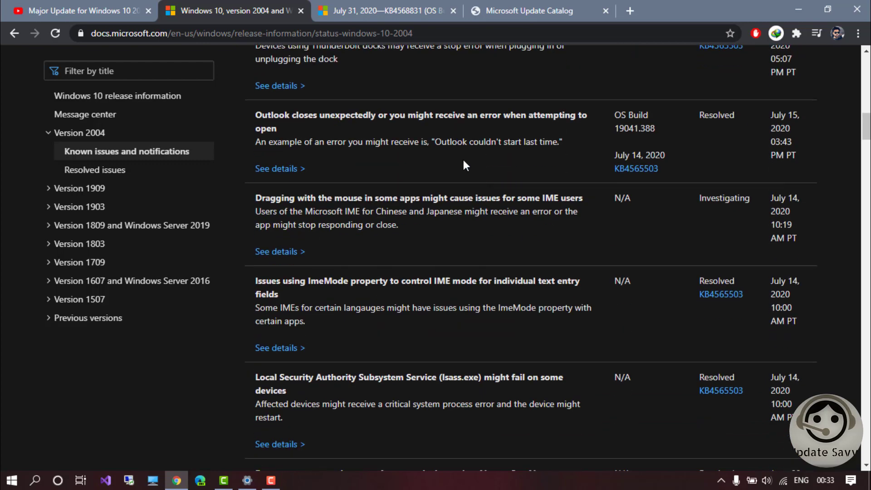
pyautogui.scroll(2, 463, 159)
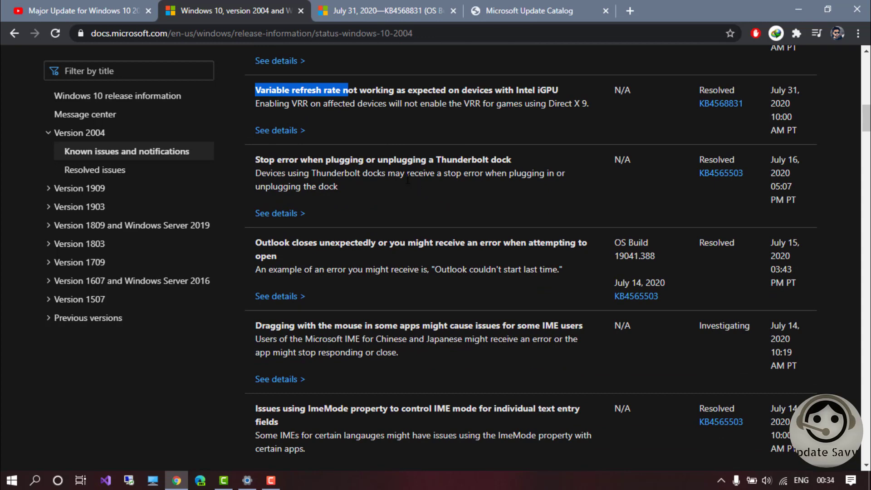
pyautogui.scroll(-1, 407, 179)
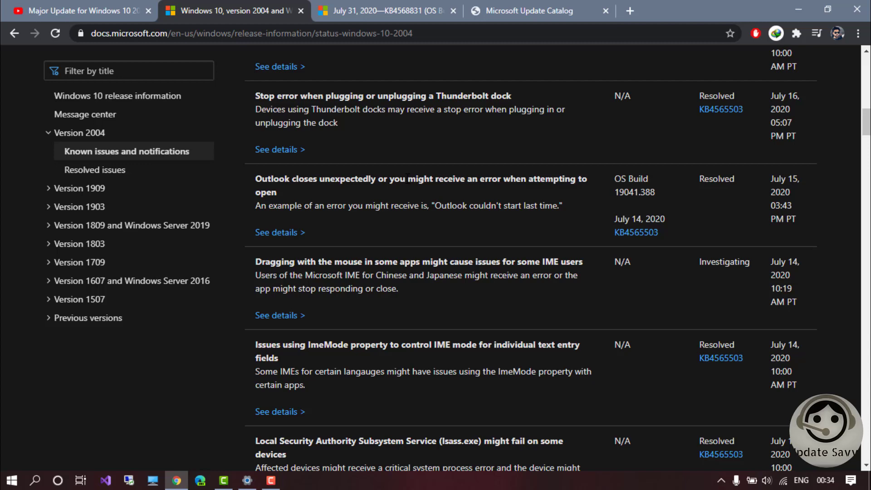
pyautogui.scroll(-1, 428, 191)
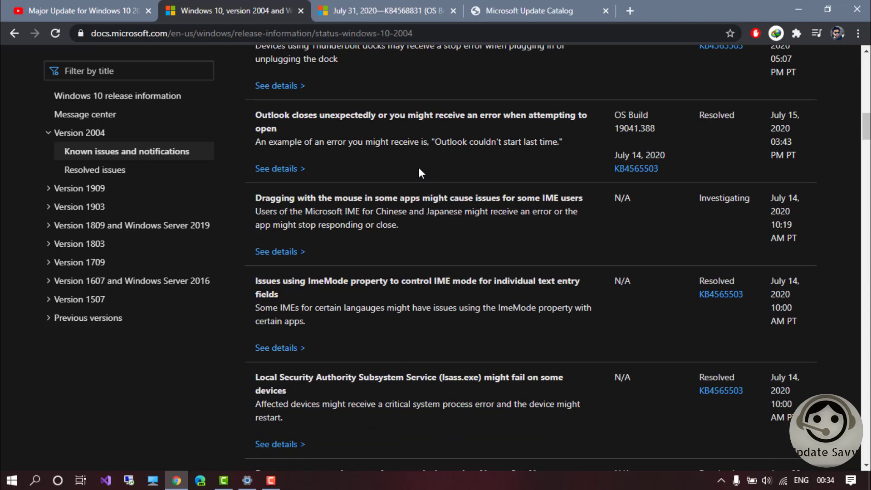
pyautogui.scroll(-1, 429, 251)
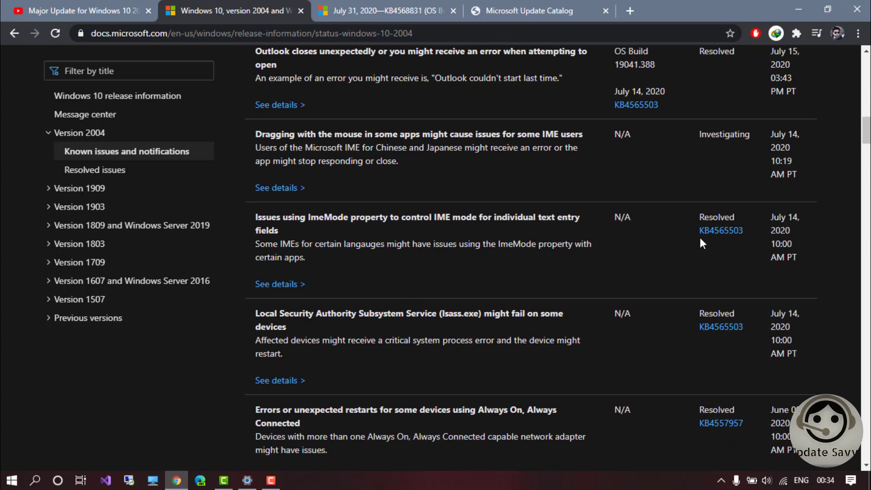
pyautogui.scroll(5, 586, 233)
pyautogui.scroll(10, 462, 223)
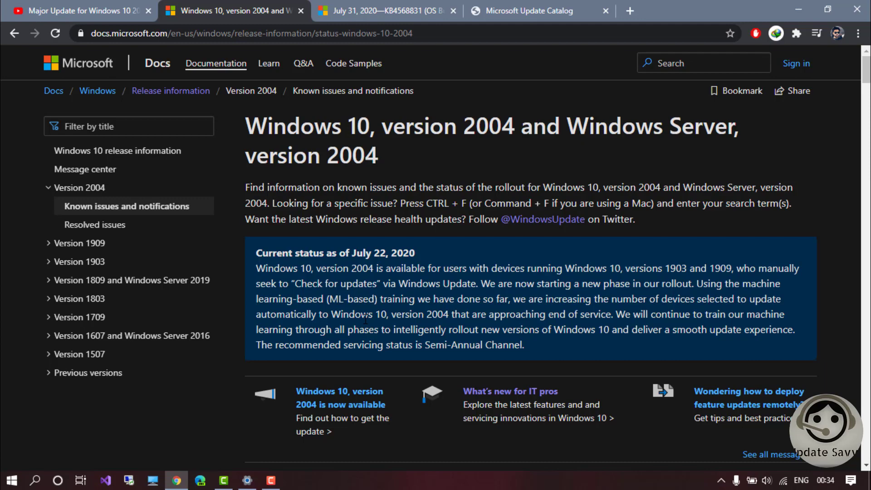
# - Review the optional driver updates in maximized Windows Update settings, then minimize Settings
pyautogui.click(176, 480)
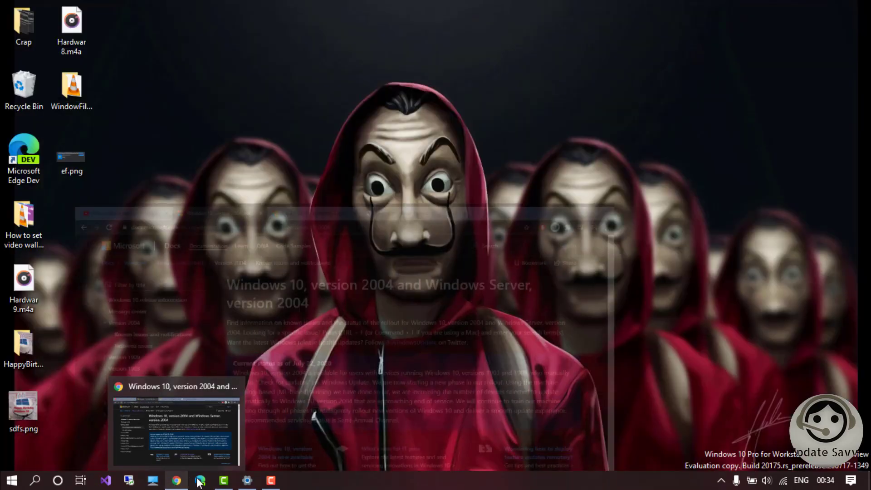
pyautogui.click(247, 480)
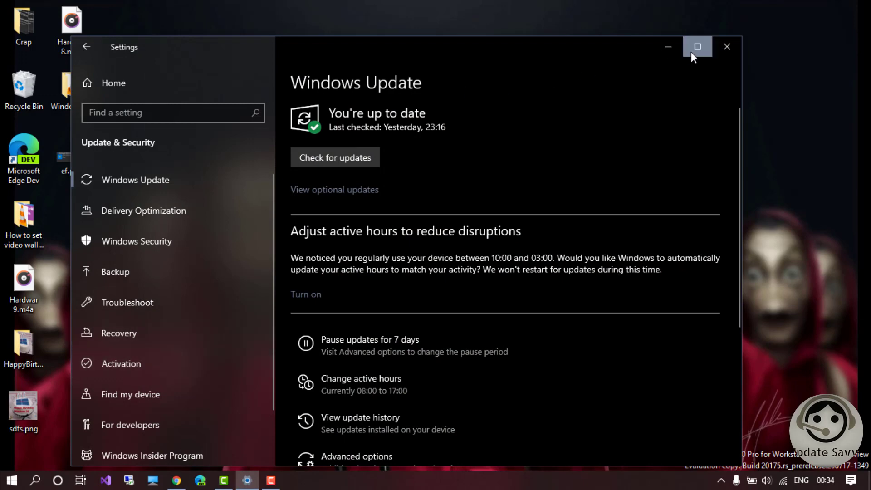
pyautogui.click(697, 47)
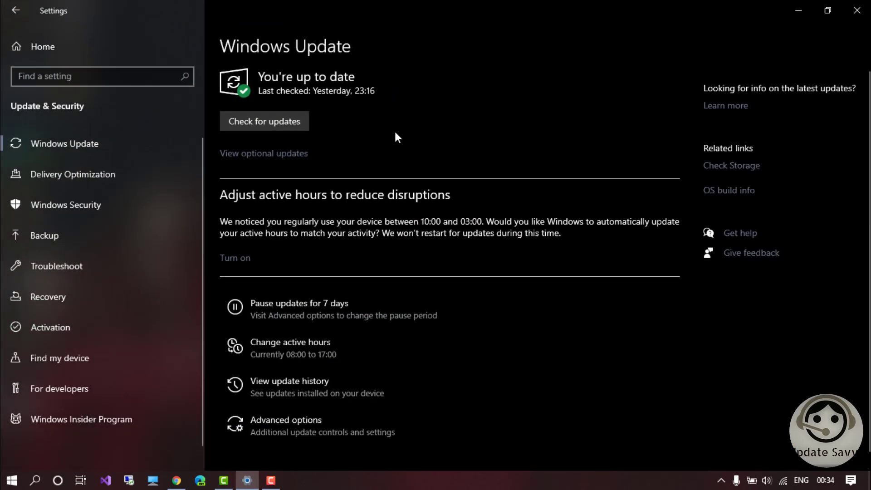
pyautogui.click(254, 160)
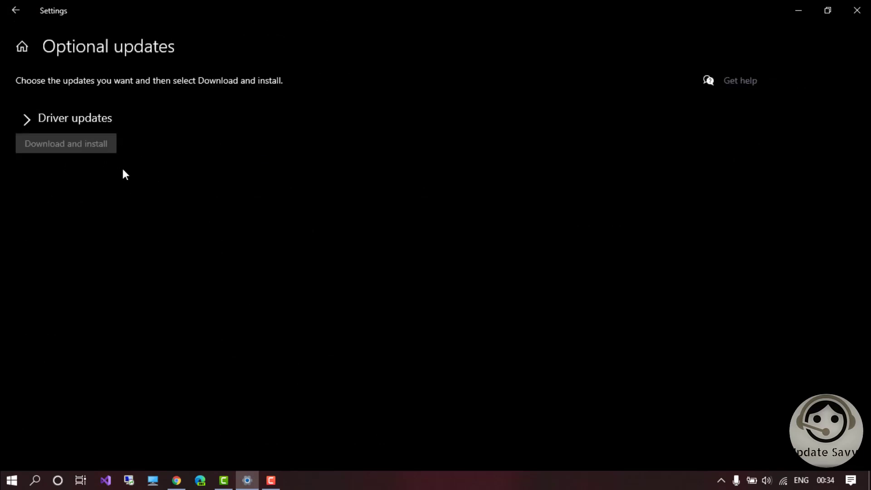
pyautogui.click(31, 121)
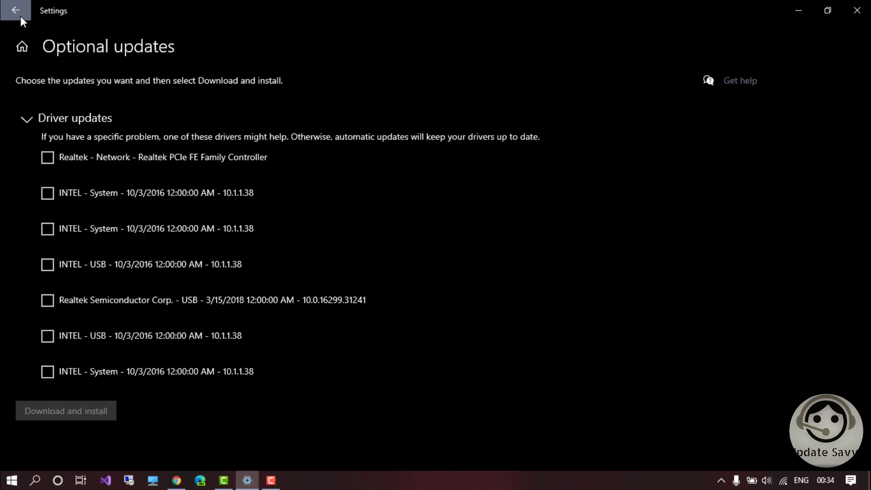
pyautogui.click(795, 11)
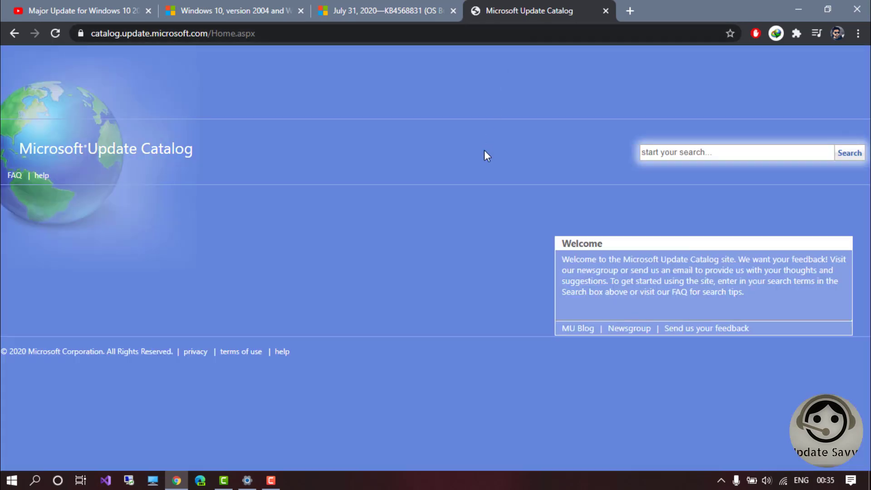
# - Copy KB4568831 from the article heading and search the Update Catalog for it
pyautogui.hotkey('ctrl', 'shift', 'Tab')
pyautogui.moveTo(365, 145); pyautogui.dragTo(469, 148)
pyautogui.hotkey('ctrl', 'c')
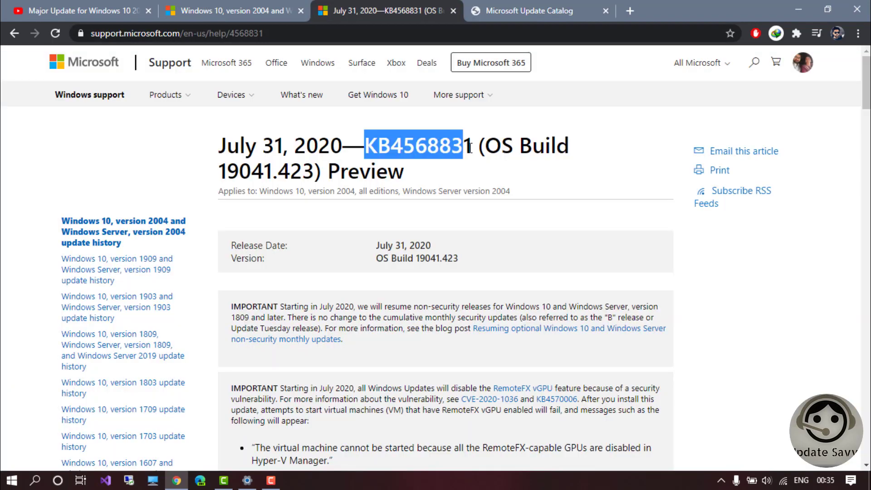
pyautogui.click(517, 9)
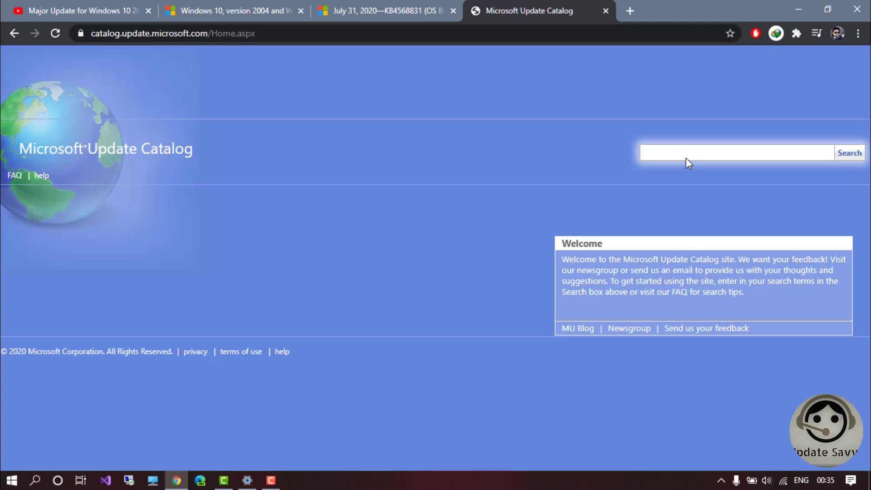
pyautogui.hotkey('ctrl', 'v')
pyautogui.press('Return')
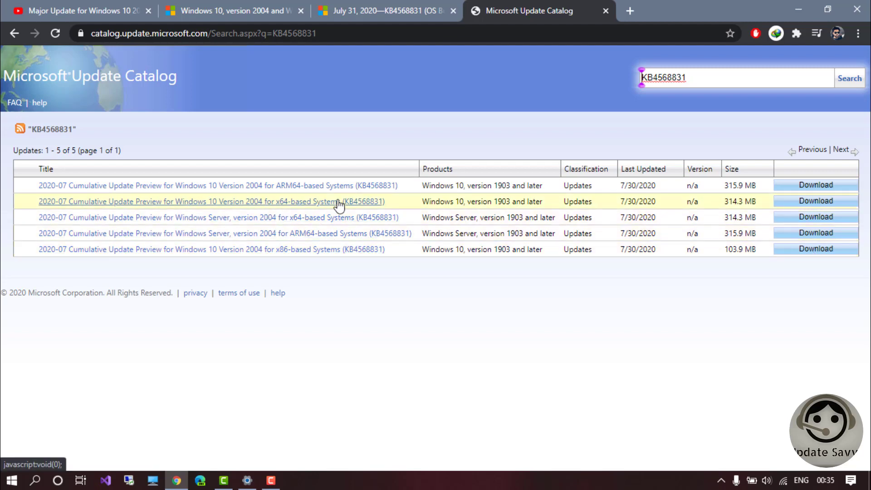
# - Open the Windows 10 Version 2004 x64 package download, then return to the support article
pyautogui.click(806, 201)
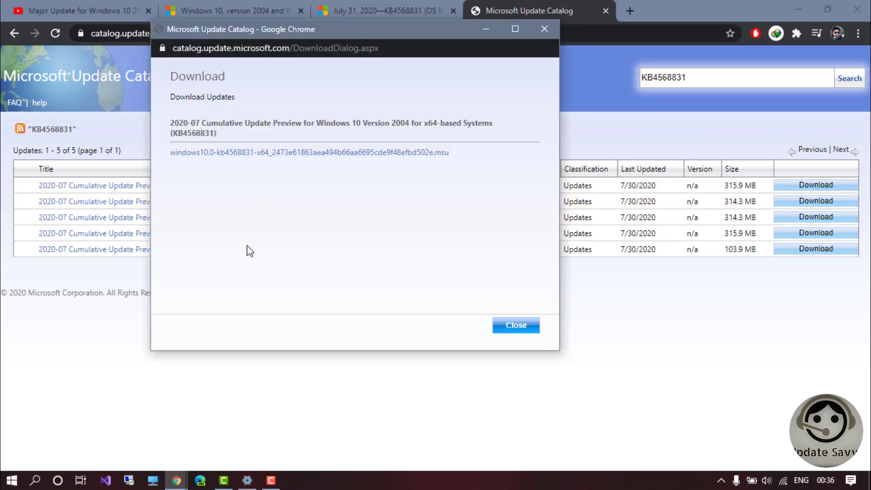
pyautogui.click(384, 10)
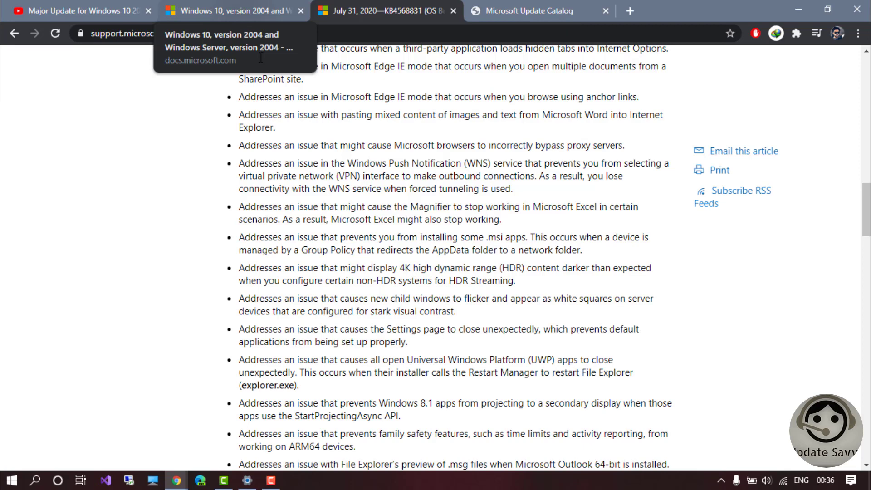